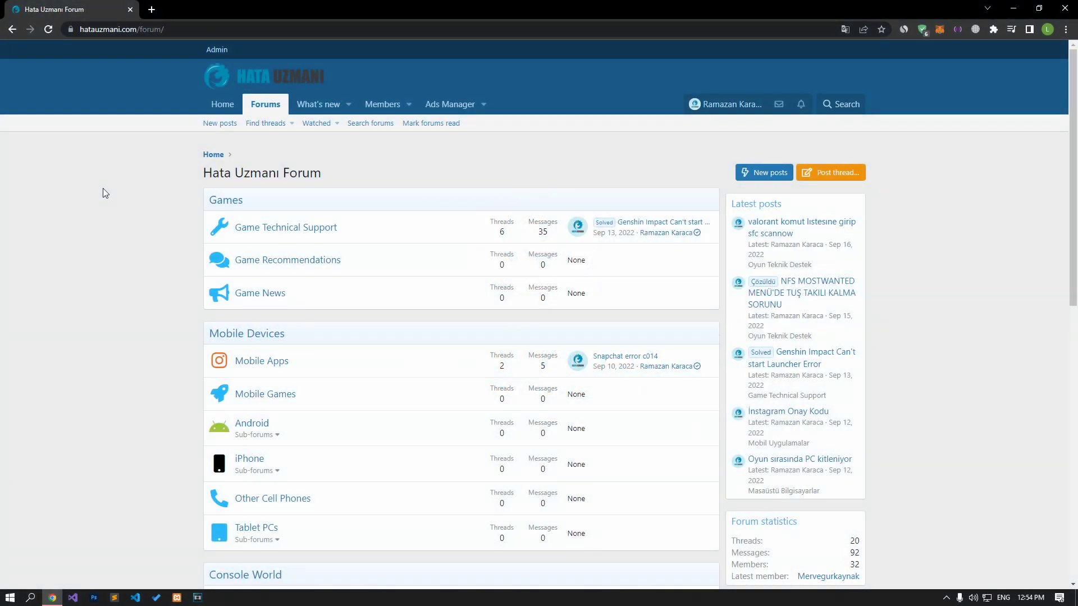
Scroll the Hata Uzmanı forum page and use Post thread to reach the Tarkov stuck-on-profile-data article
{"action": "scroll", "coordinate": [102, 193], "scroll_direction": "down", "scroll_amount": 10}
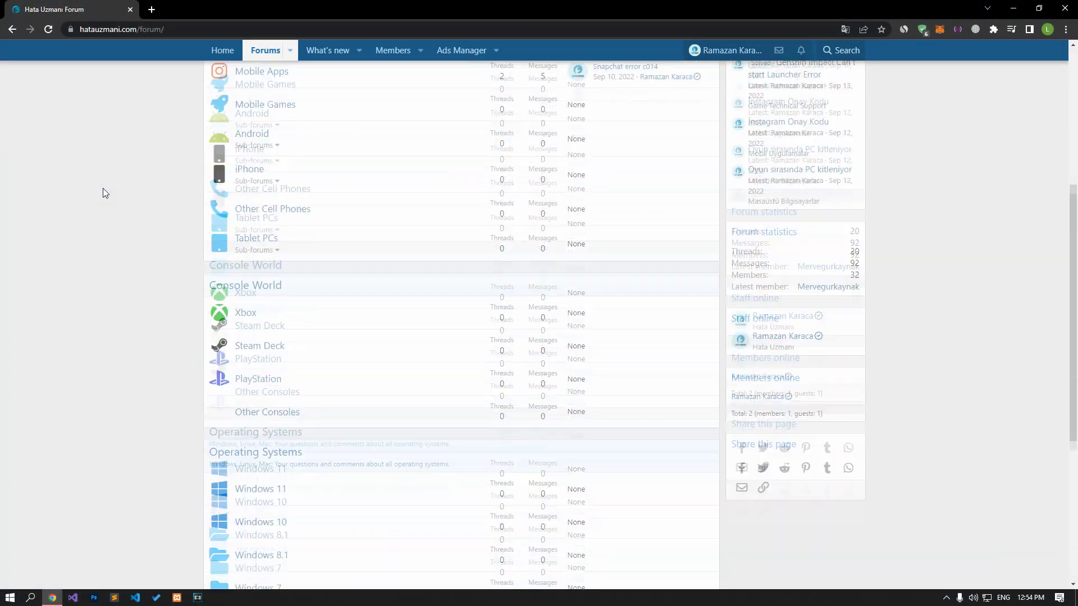
{"action": "scroll", "coordinate": [102, 189], "scroll_direction": "up", "scroll_amount": 10}
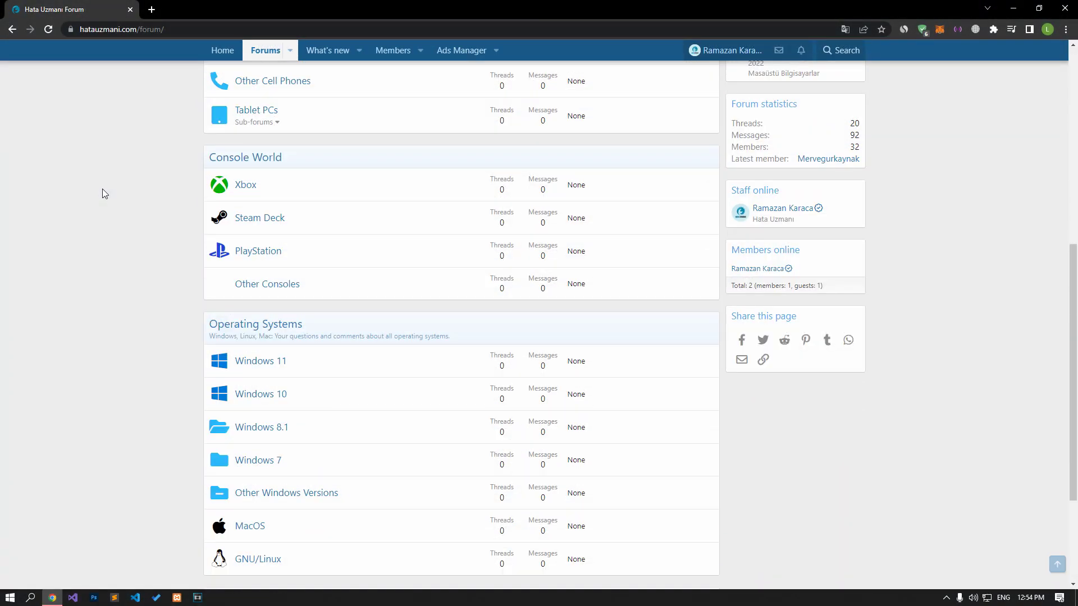
{"action": "scroll", "coordinate": [103, 189], "scroll_direction": "up", "scroll_amount": 2}
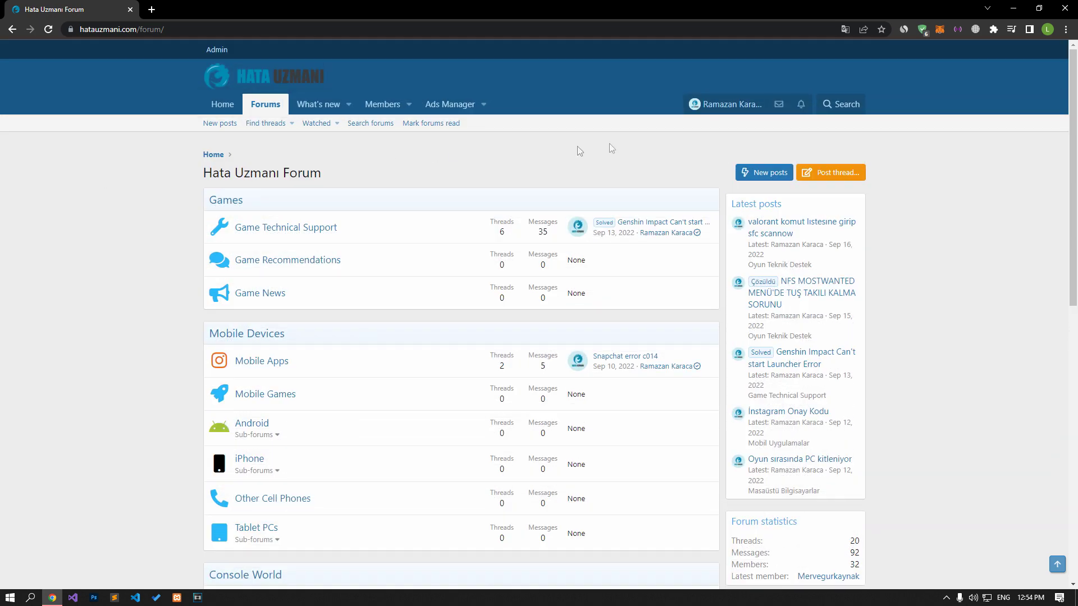
{"action": "left_click", "coordinate": [856, 176]}
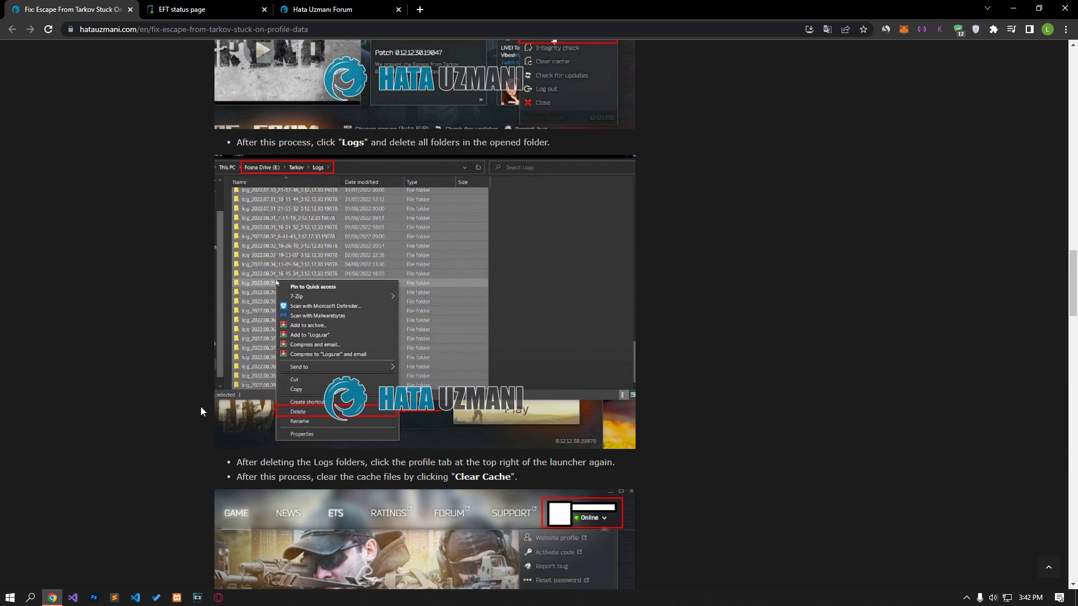
Read past the Clear Cache Files steps to the Force Close BSGLauncher section, then right-click the taskbar
{"action": "scroll", "coordinate": [200, 411], "scroll_direction": "down", "scroll_amount": 6}
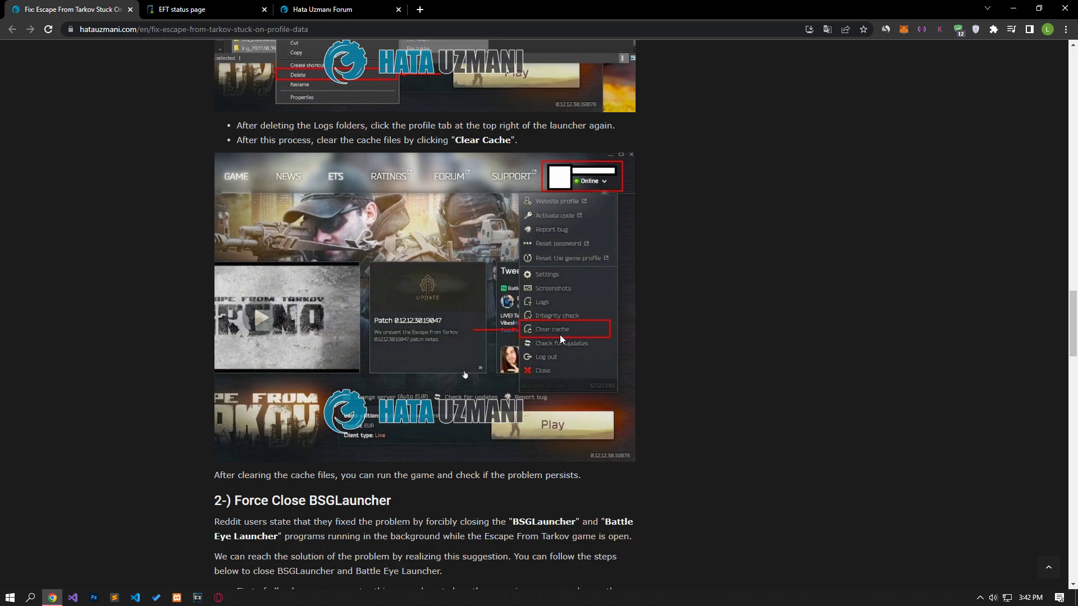
{"action": "scroll", "coordinate": [142, 320], "scroll_direction": "down", "scroll_amount": 5}
{"action": "scroll", "coordinate": [142, 324], "scroll_direction": "down", "scroll_amount": 3}
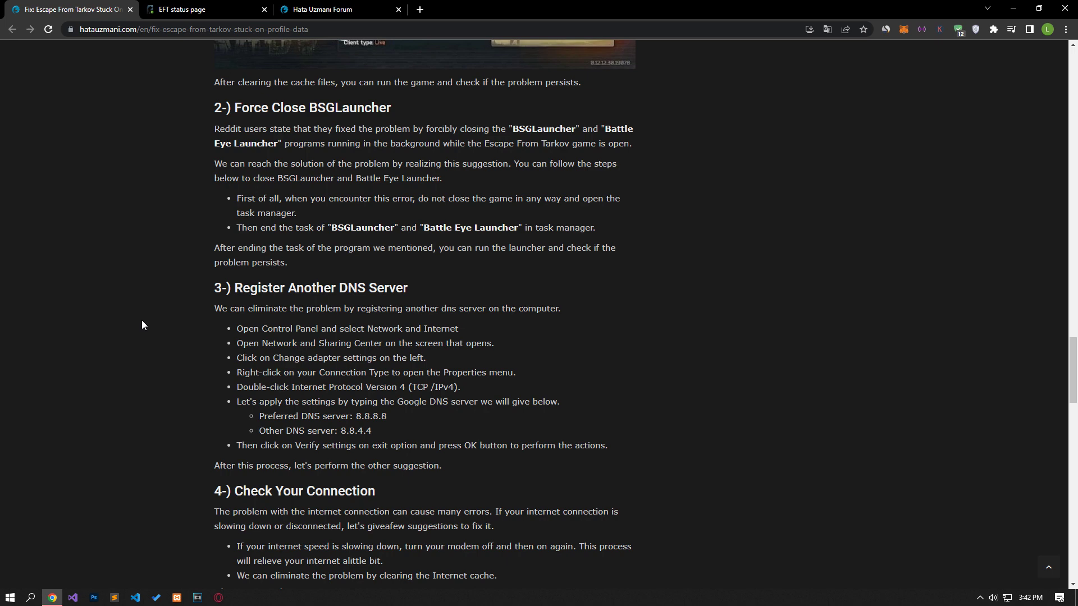
{"action": "right_click", "coordinate": [336, 598]}
Open Task Manager in full view beside the article's BSGLauncher and Battle Eye Launcher names
{"action": "left_click", "coordinate": [396, 551]}
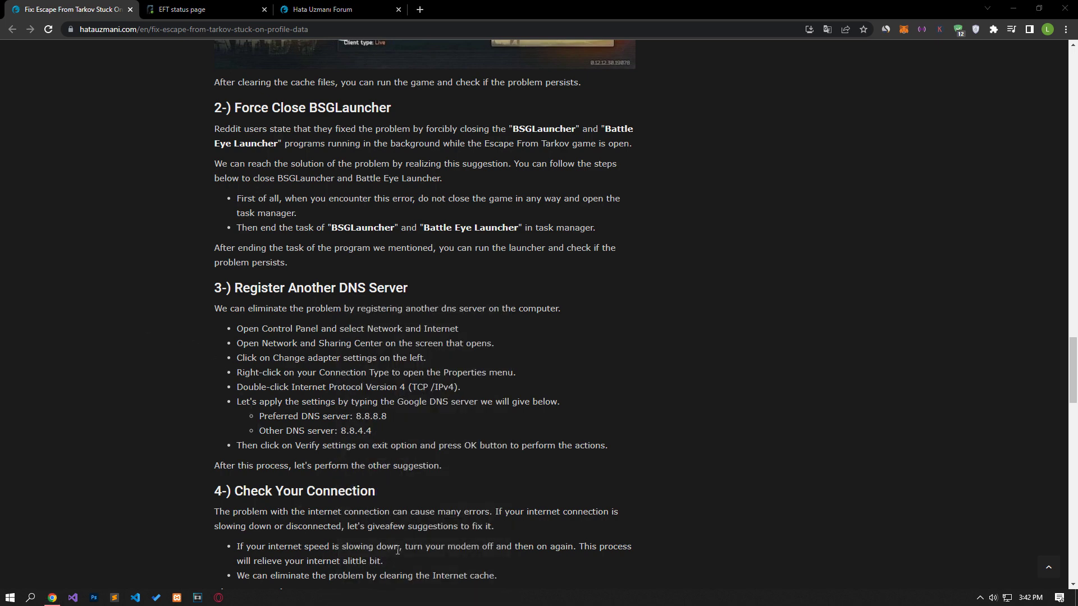
{"action": "left_click", "coordinate": [503, 357]}
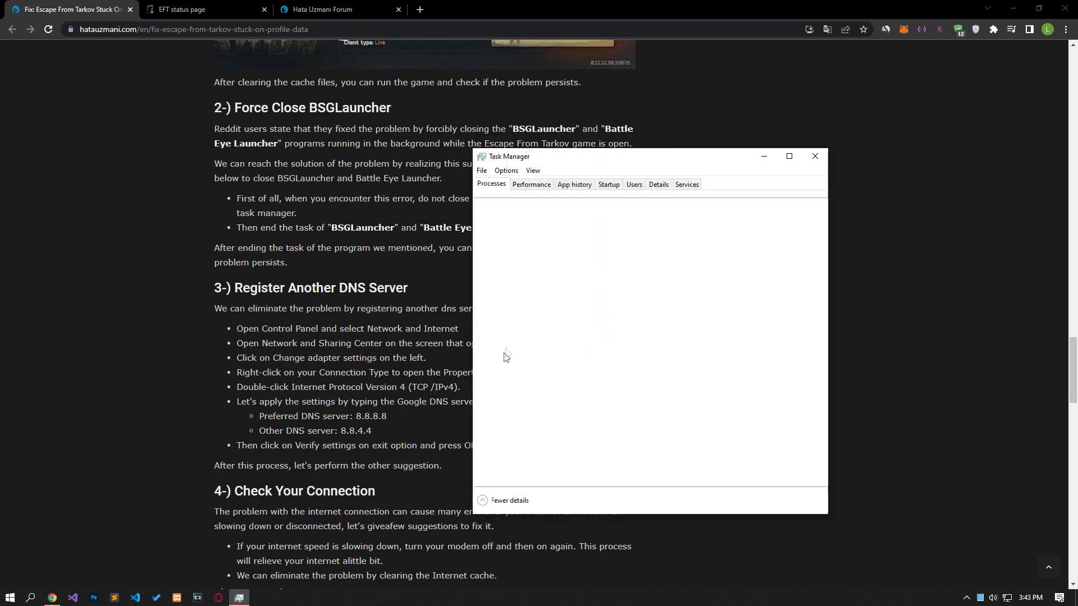
{"action": "left_click_drag", "start_coordinate": [528, 161], "coordinate": [703, 135]}
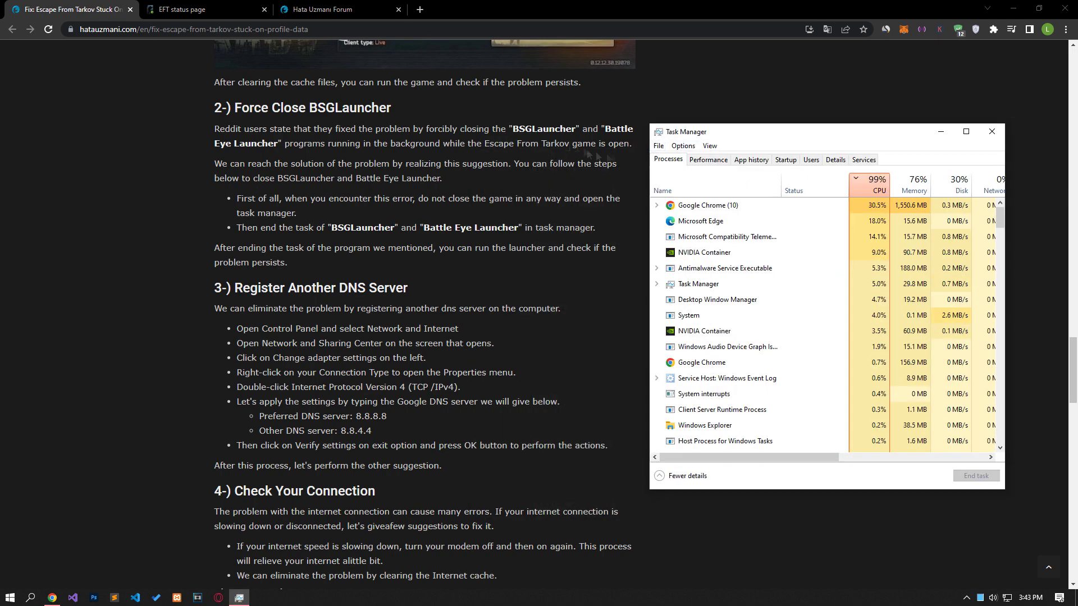
{"action": "left_click_drag", "start_coordinate": [513, 129], "coordinate": [574, 128]}
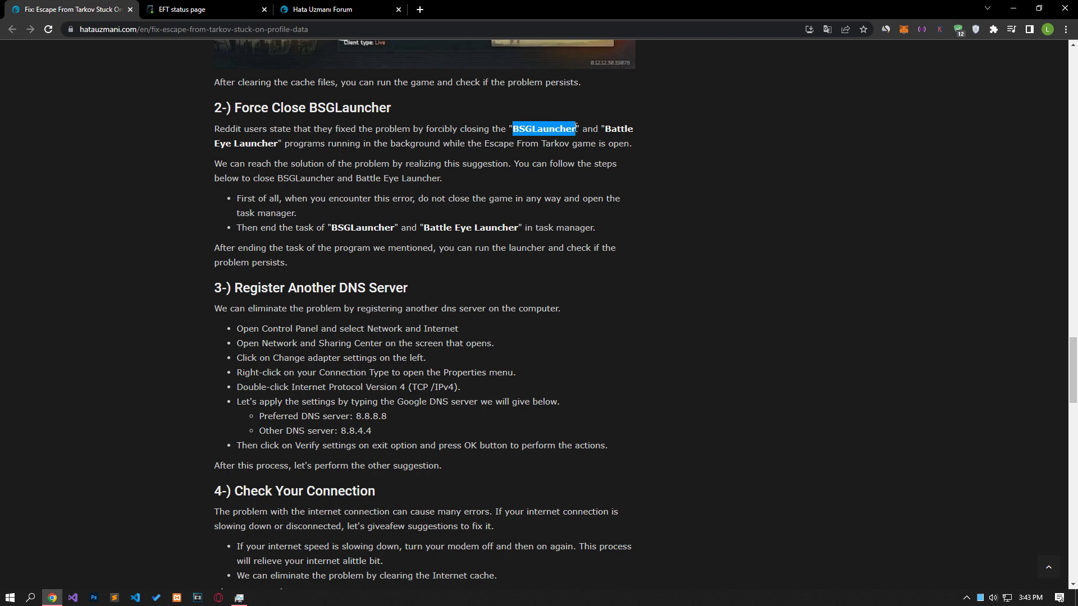
{"action": "left_click_drag", "start_coordinate": [424, 227], "coordinate": [521, 227]}
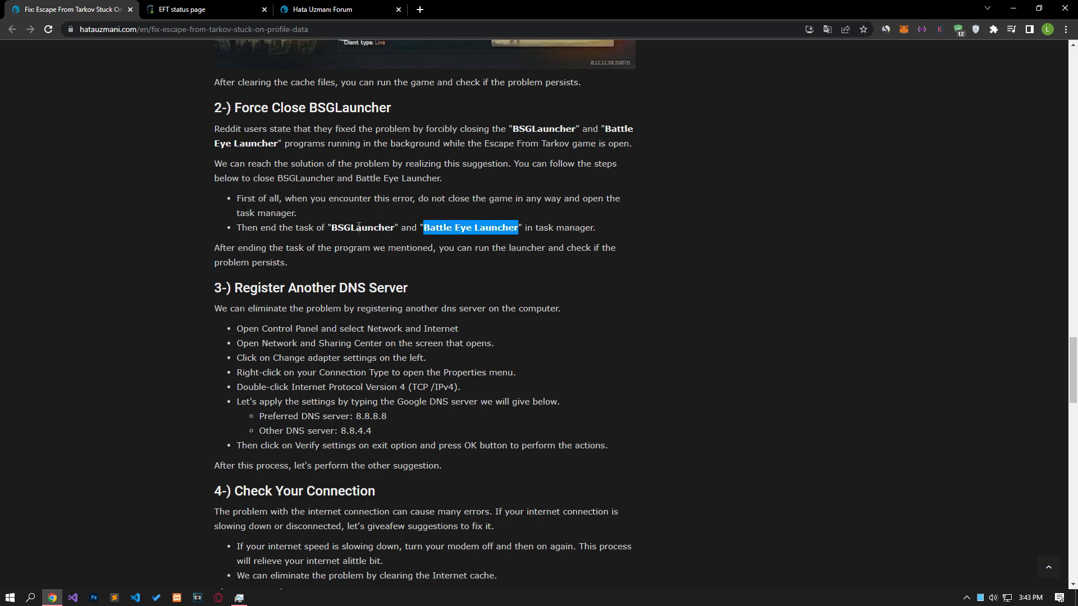
End the Lightshot (32 bit) process and close Task Manager
{"action": "left_click", "coordinate": [245, 600]}
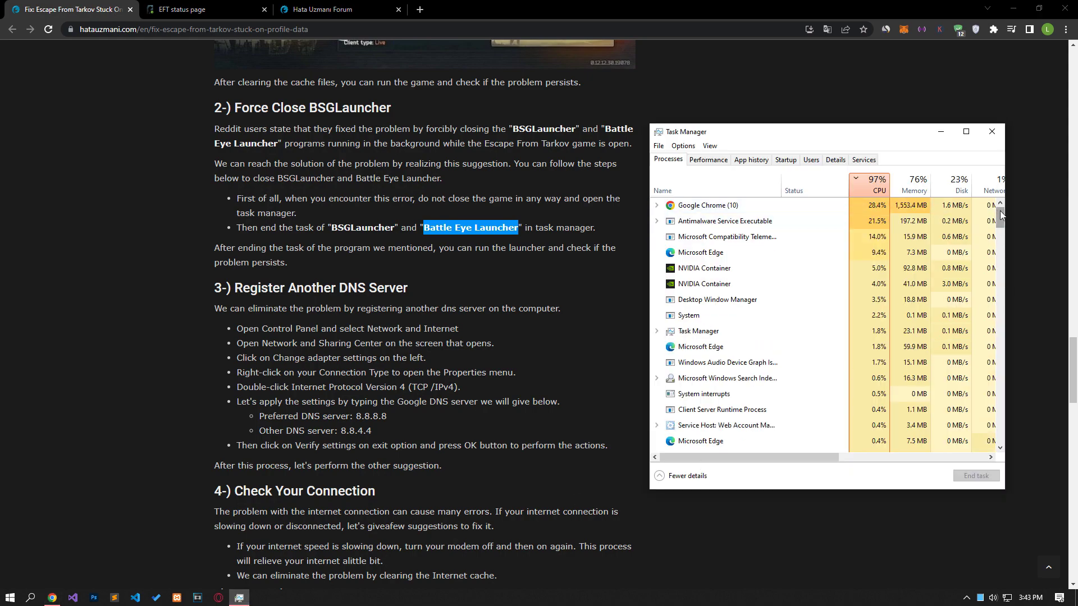
{"action": "scroll", "coordinate": [969, 290], "scroll_direction": "down", "scroll_amount": 10}
{"action": "left_click", "coordinate": [954, 272]}
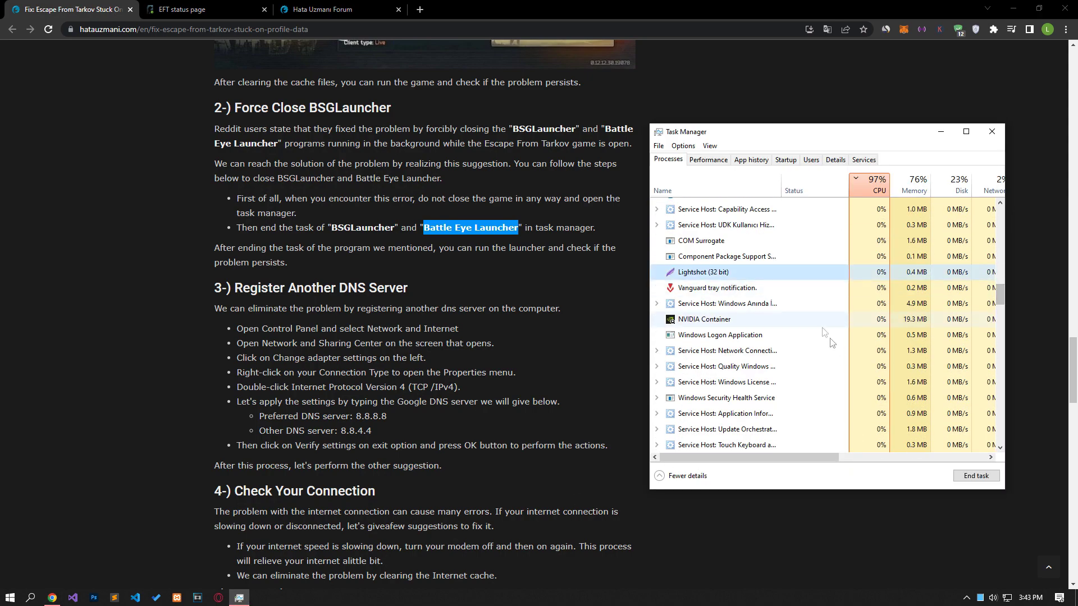
{"action": "left_click", "coordinate": [976, 476]}
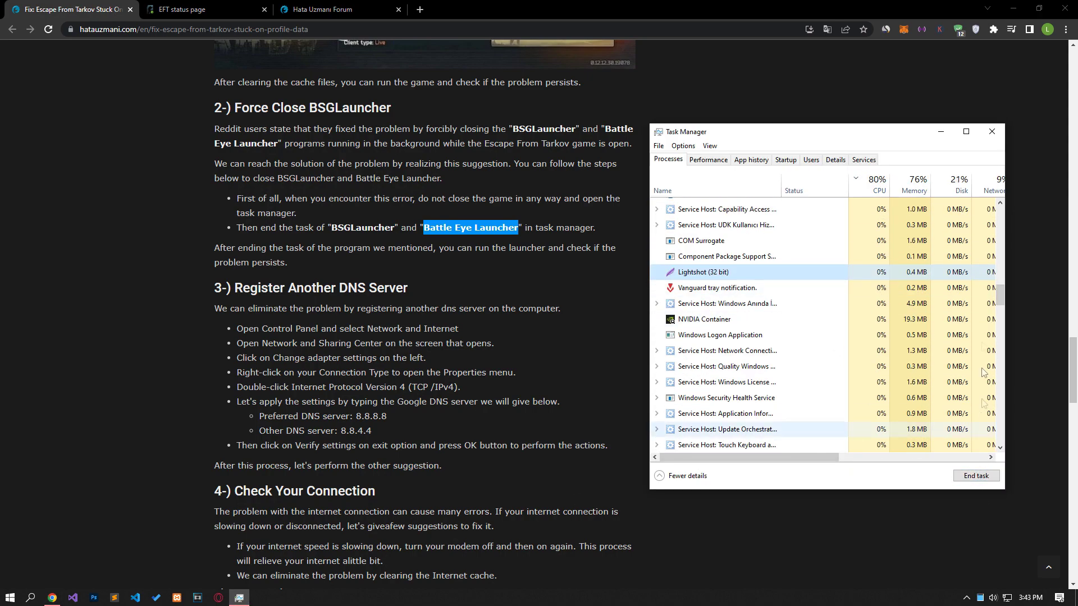
{"action": "left_click", "coordinate": [992, 131]}
Open Network & Internet settings and its adapter options listing Ethernet, Ethernet 4 and Yerel Ağ Bağlantısı
{"action": "left_click", "coordinate": [169, 306]}
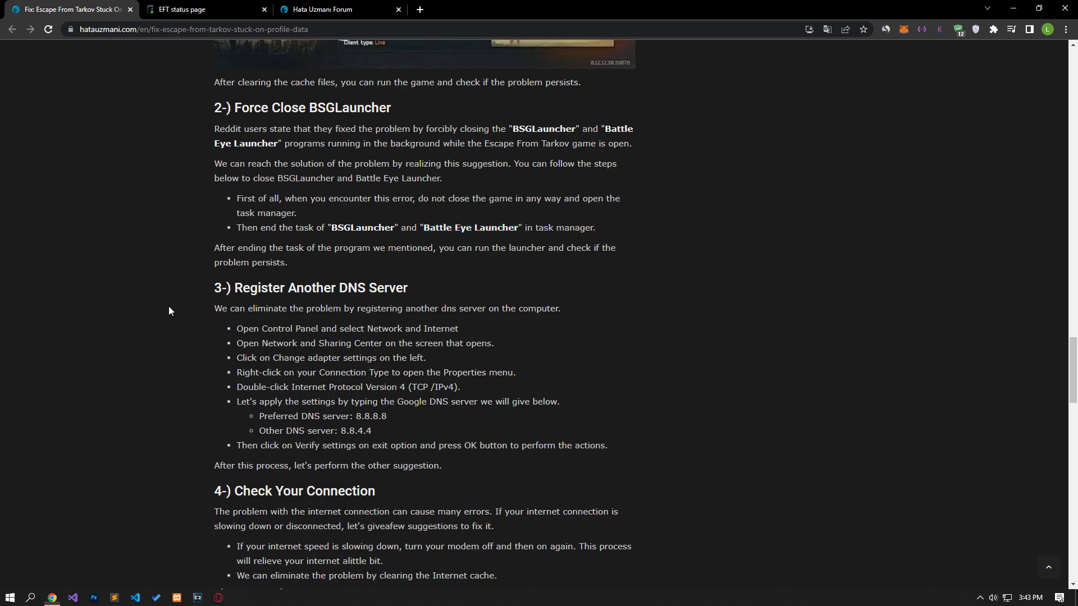
{"action": "scroll", "coordinate": [169, 307], "scroll_direction": "down", "scroll_amount": 4}
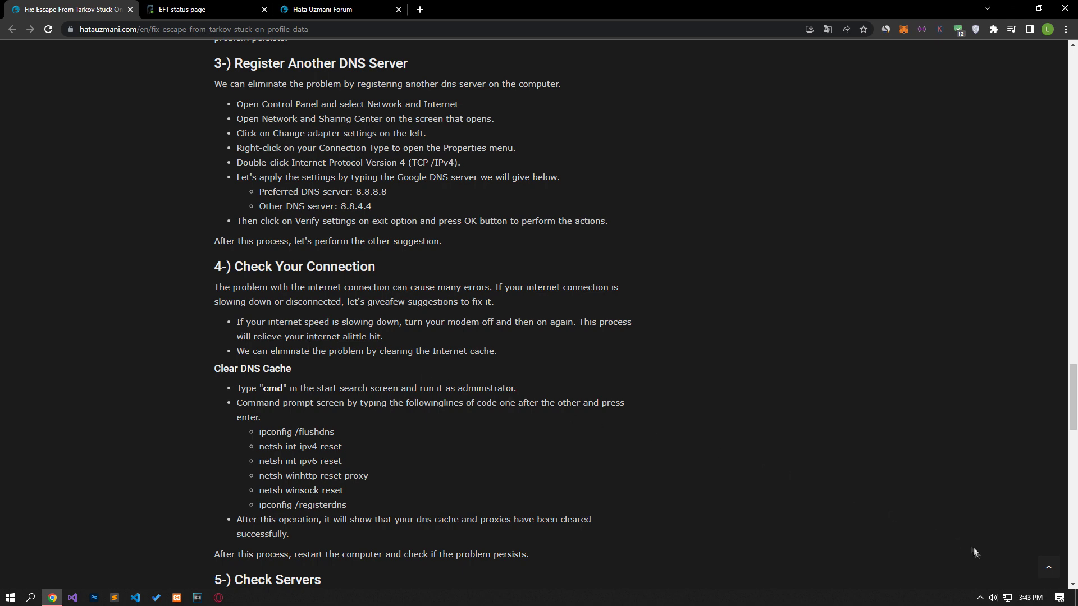
{"action": "right_click", "coordinate": [1003, 595]}
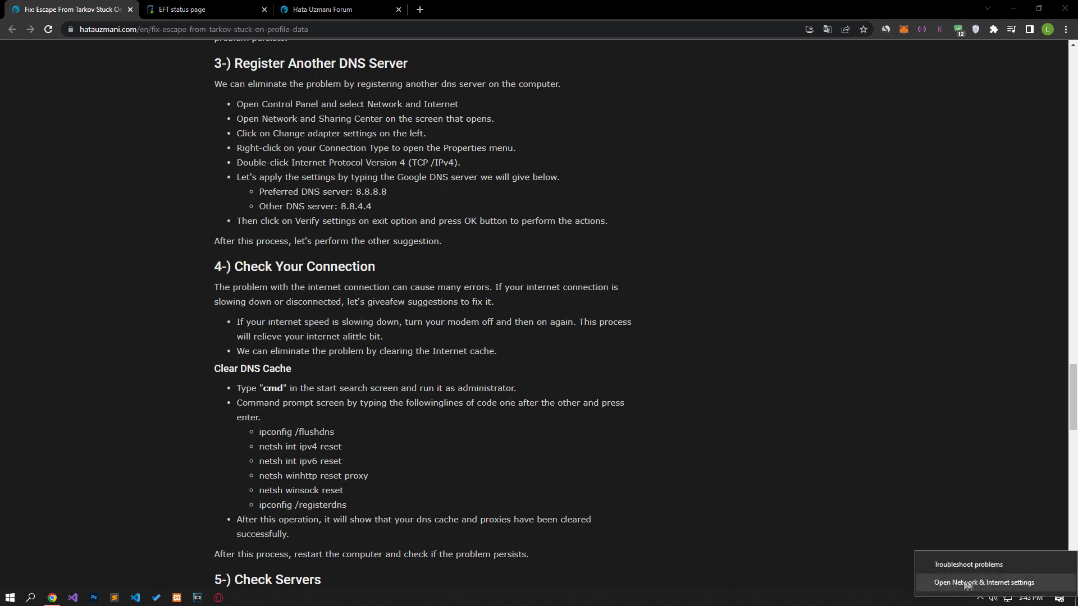
{"action": "left_click", "coordinate": [1029, 590]}
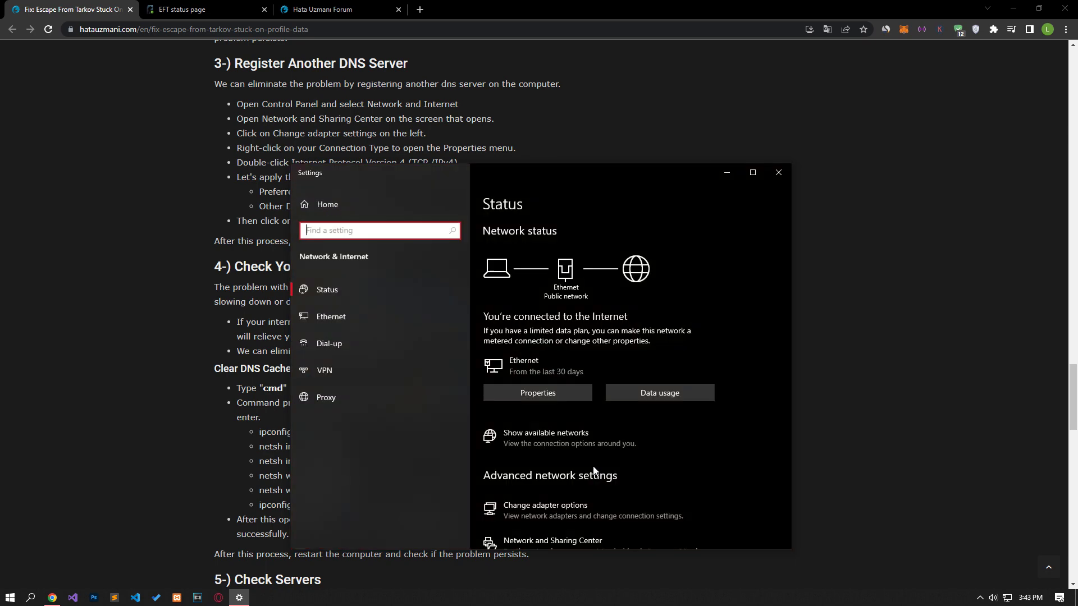
{"action": "scroll", "coordinate": [584, 449], "scroll_direction": "down", "scroll_amount": 2}
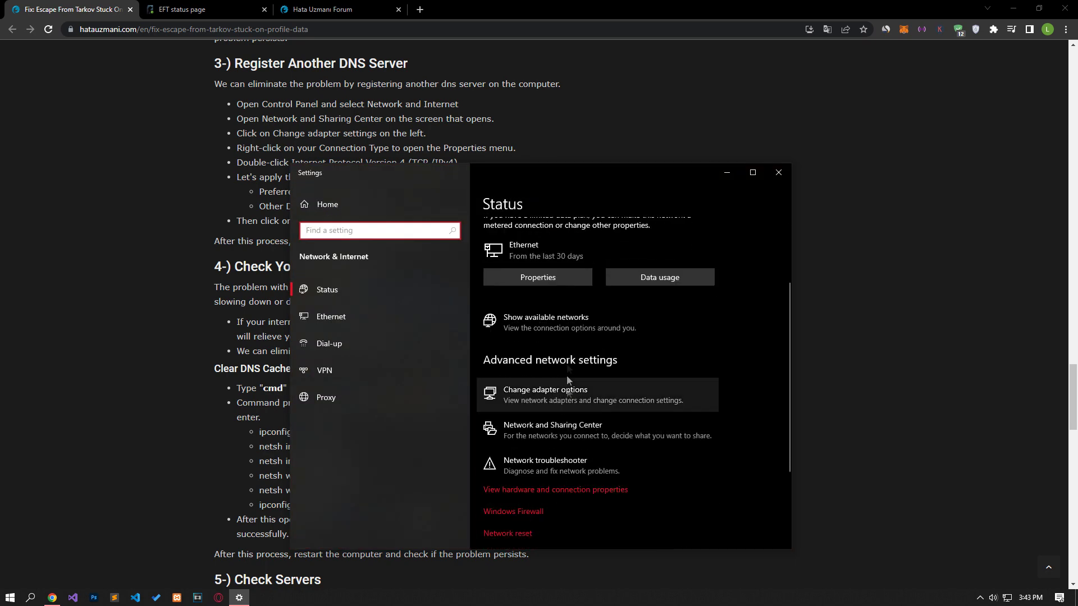
{"action": "left_click", "coordinate": [554, 399]}
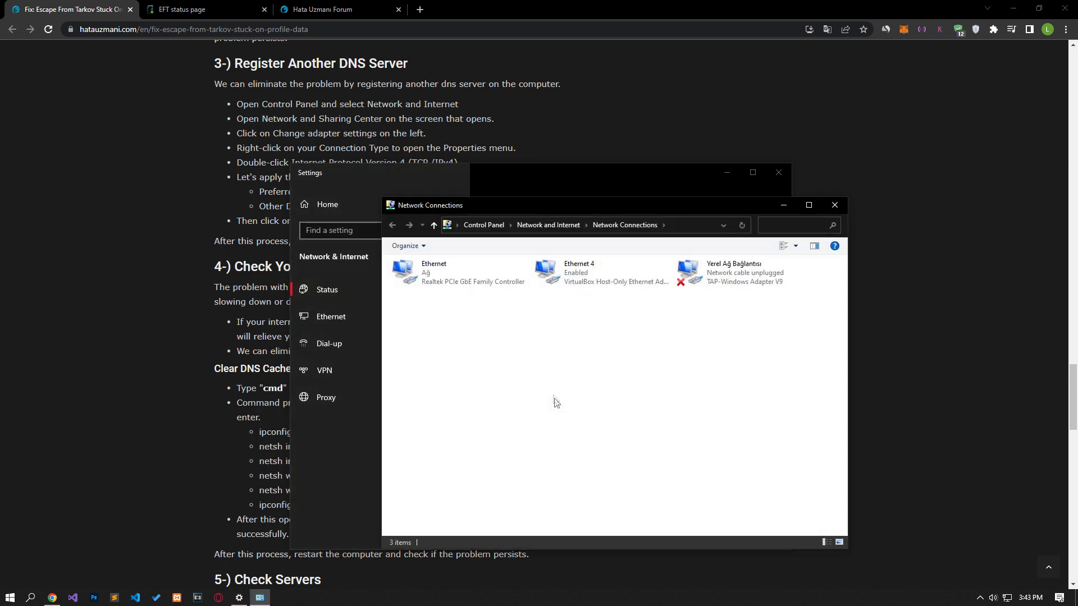
{"action": "right_click", "coordinate": [459, 279]}
Set the Ethernet IPv4 DNS servers to 8.8.8.8 and 8.8.4.4, confirm, and close Network Connections
{"action": "left_click", "coordinate": [488, 384]}
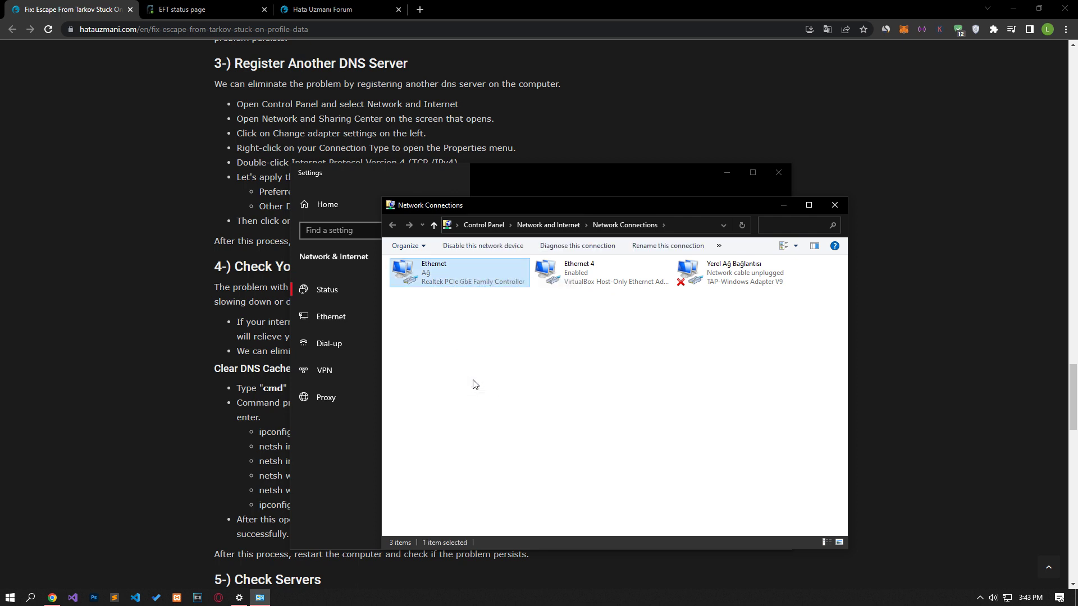
{"action": "left_click", "coordinate": [476, 385]}
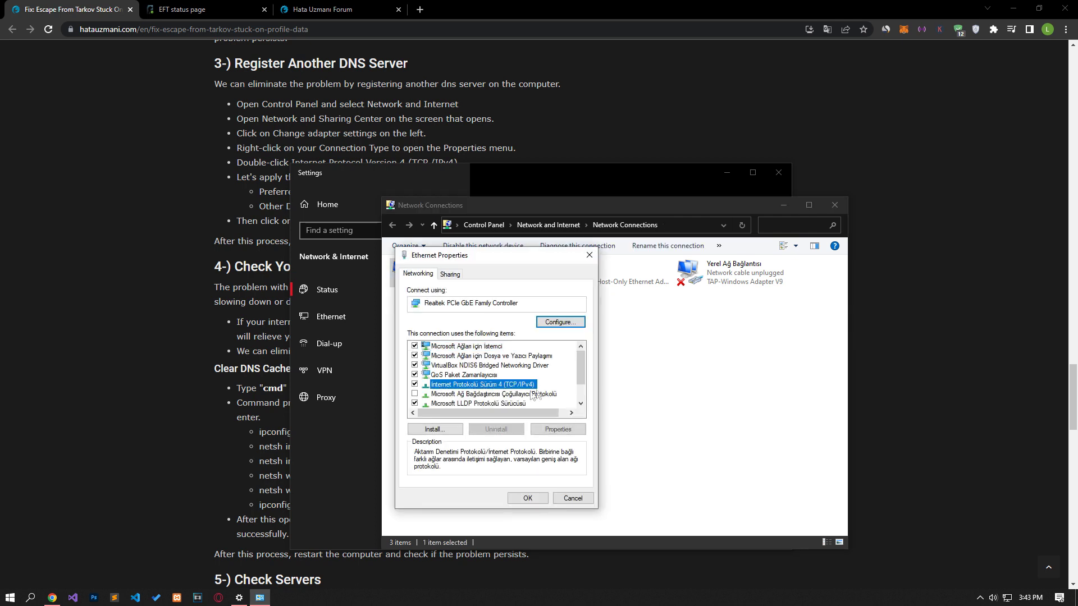
{"action": "double_click", "coordinate": [521, 386]}
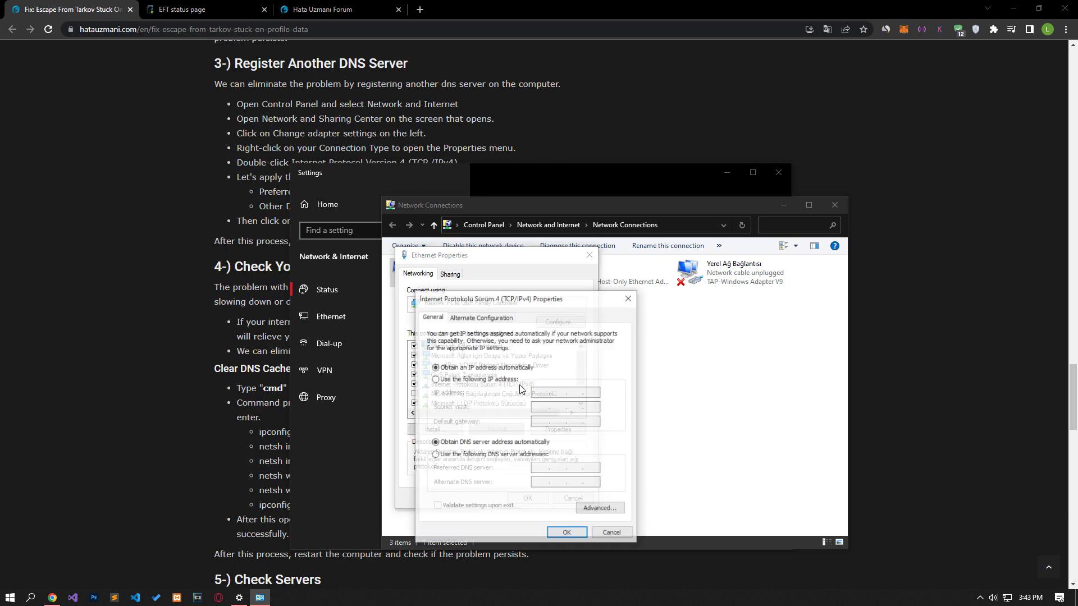
{"action": "left_click", "coordinate": [464, 456]}
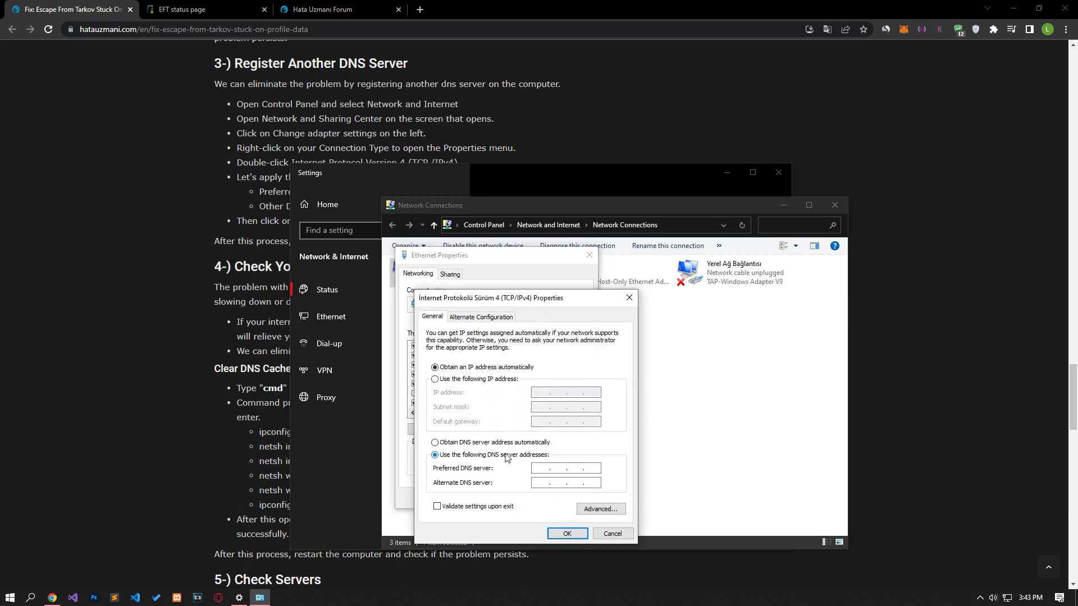
{"action": "type", "text": "8.8.8.8"}
{"action": "type", "text": "8.8."}
{"action": "type", "text": "4.4"}
{"action": "left_click", "coordinate": [567, 534]}
{"action": "left_click", "coordinate": [515, 499]}
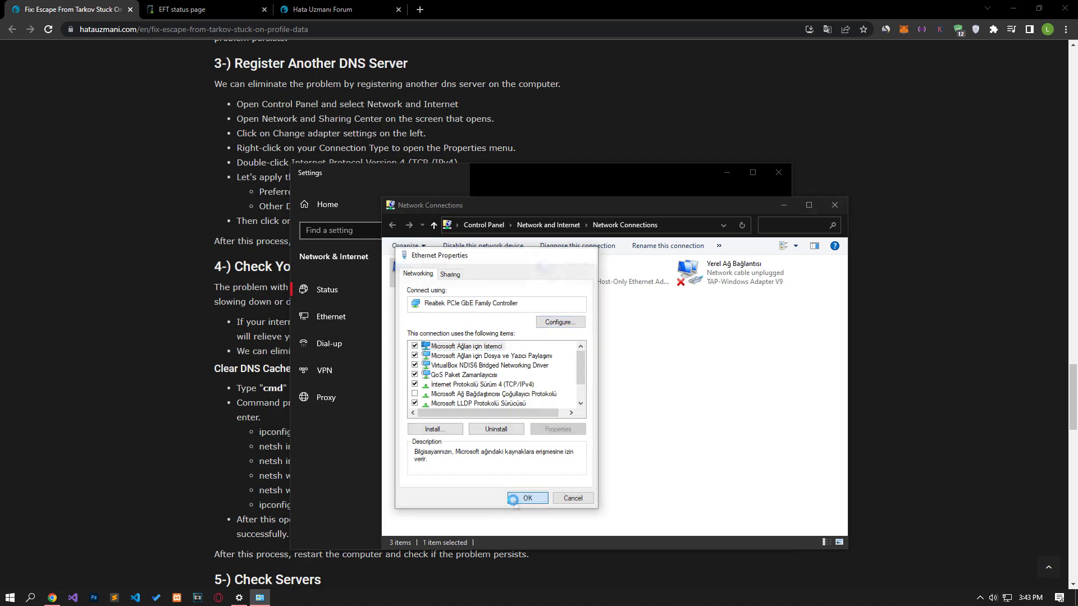
{"action": "left_click", "coordinate": [835, 204]}
Close Settings and launch Command Prompt as administrator via a cmd search
{"action": "left_click", "coordinate": [779, 172]}
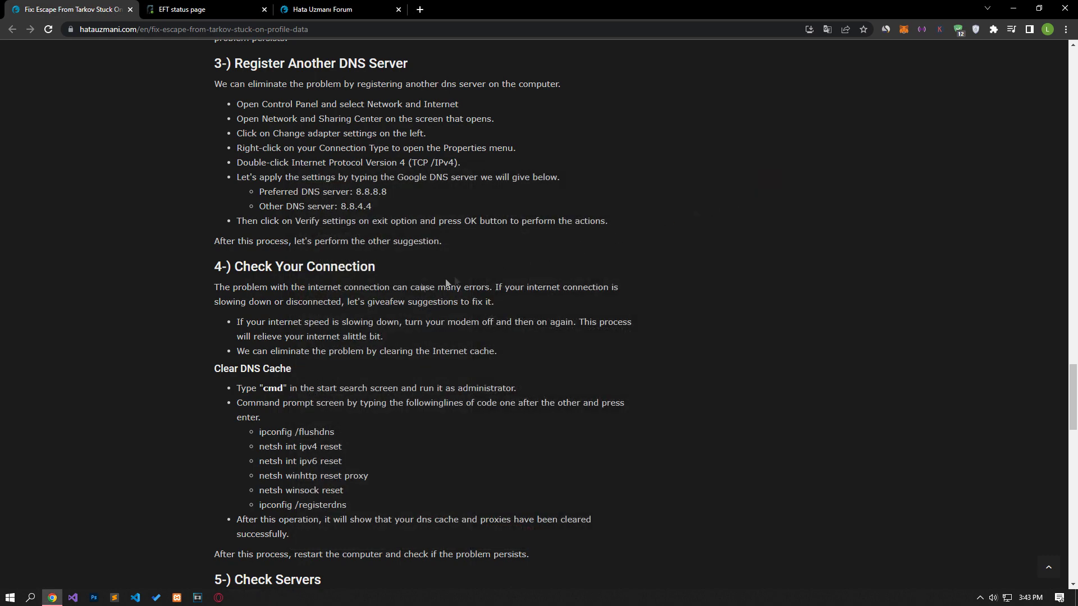
{"action": "scroll", "coordinate": [191, 312], "scroll_direction": "down", "scroll_amount": 3}
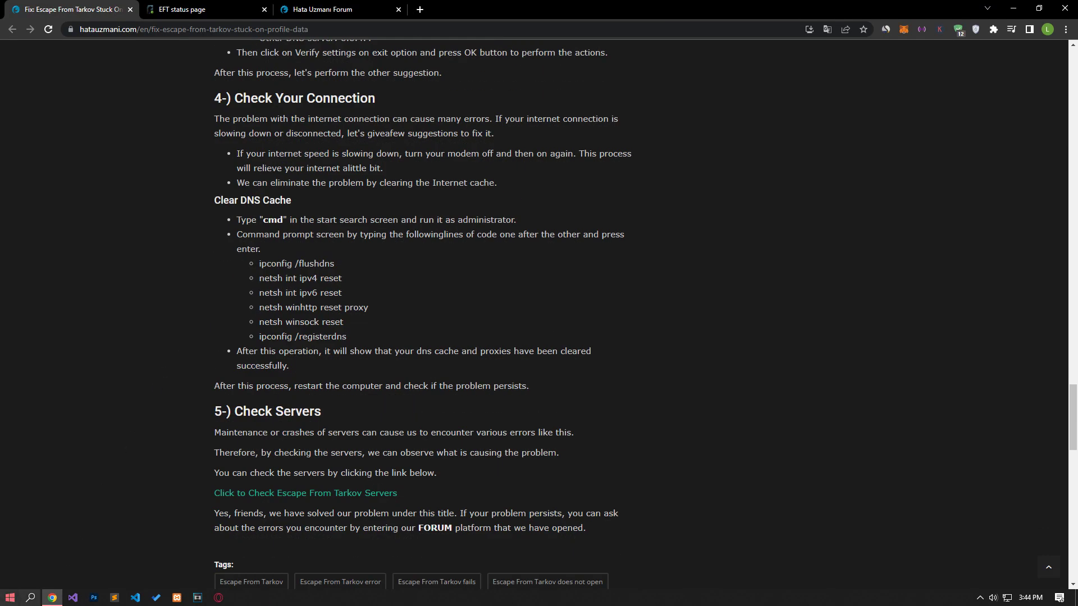
{"action": "left_click", "coordinate": [10, 597]}
{"action": "type", "text": "cmd"}
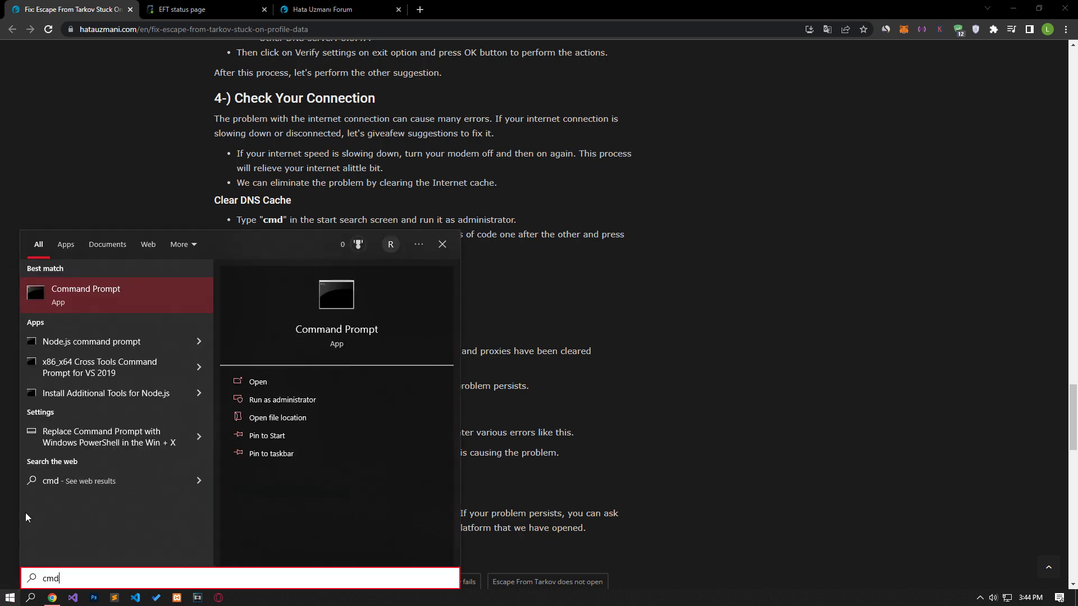
{"action": "left_click", "coordinate": [281, 399]}
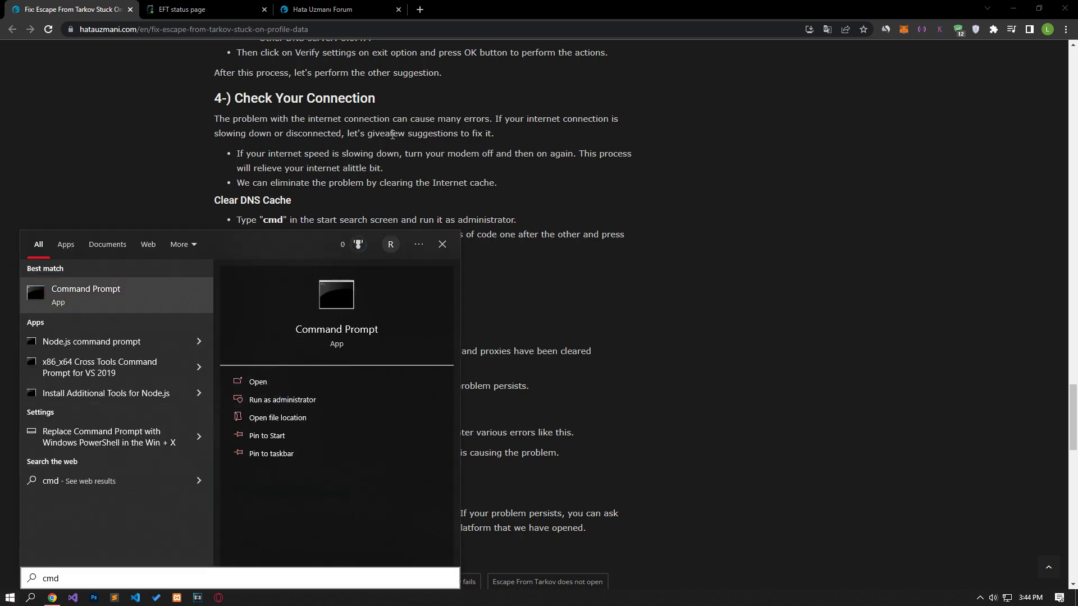
Run ipconfig /flushdns, the netsh ipv4/ipv6/winhttp/winsock resets and ipconfig /registerdns, then close Command Prompt
{"action": "mouse_move", "coordinate": [260, 263]}
{"action": "left_mouse_down"}
{"action": "mouse_move", "coordinate": [334, 264]}
{"action": "mouse_move", "coordinate": [342, 278]}
{"action": "left_mouse_up"}
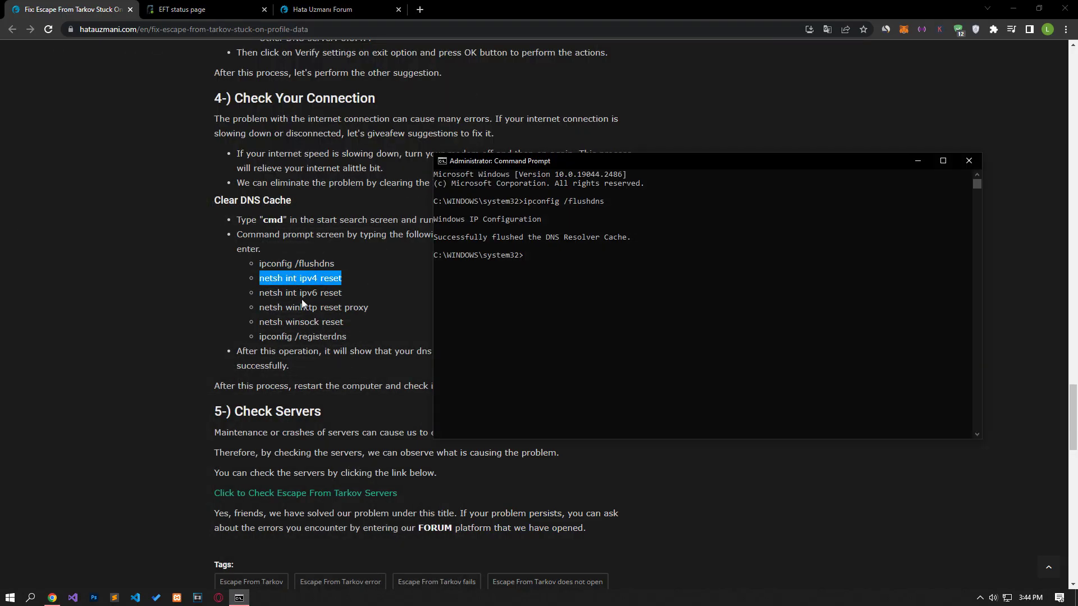
{"action": "mouse_move", "coordinate": [259, 292]}
{"action": "left_mouse_down"}
{"action": "mouse_move", "coordinate": [341, 293]}
{"action": "mouse_move", "coordinate": [368, 307]}
{"action": "left_mouse_up"}
{"action": "left_click_drag", "start_coordinate": [259, 321], "coordinate": [346, 336]}
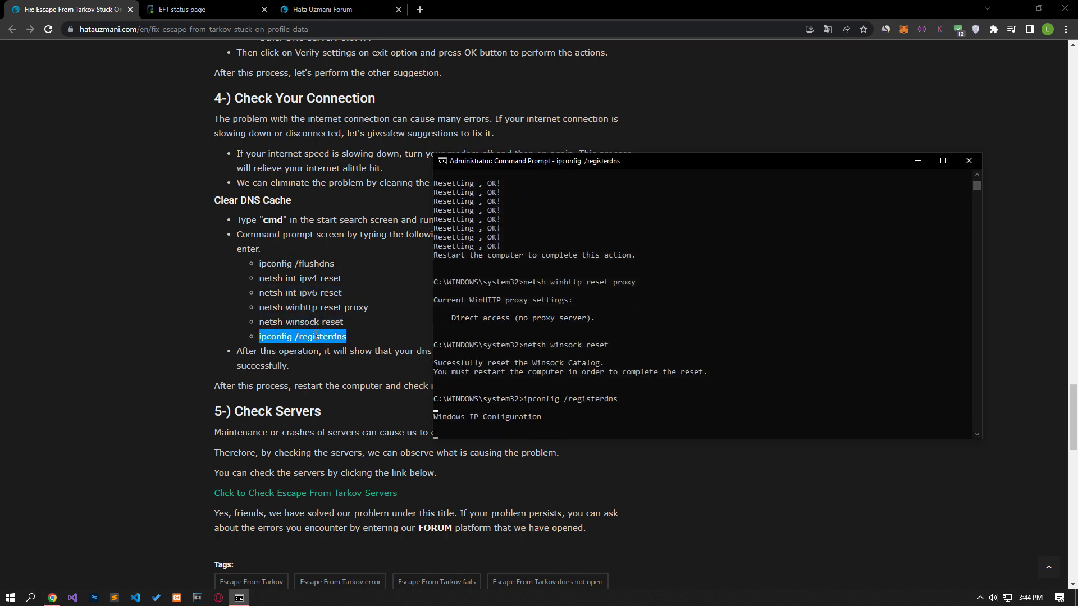
{"action": "left_click", "coordinate": [969, 161]}
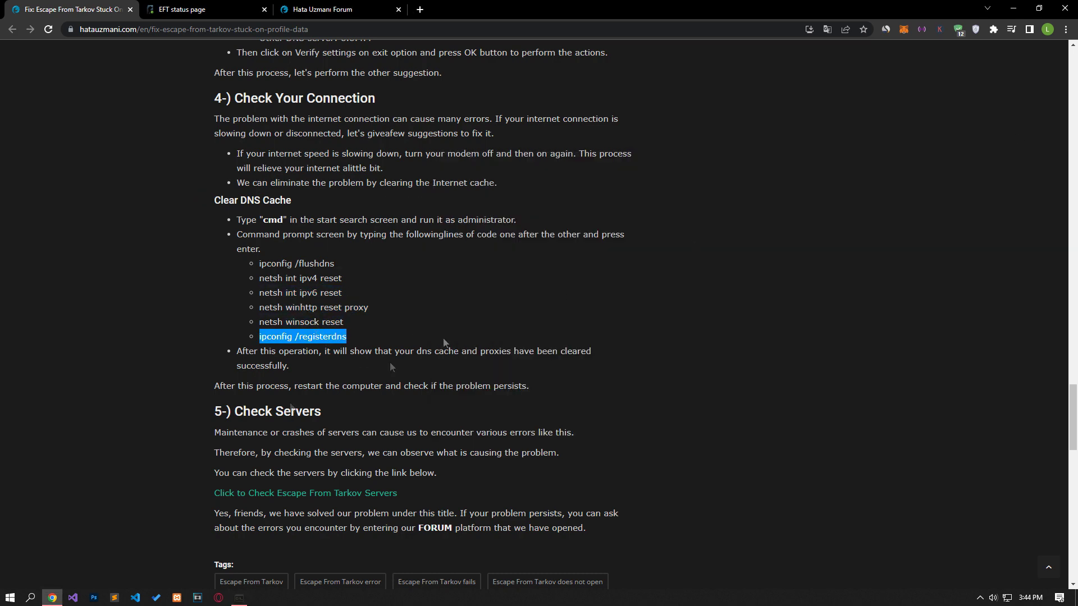
Bring up the Start menu power options, then dismiss them without restarting and return to the article
{"action": "left_click", "coordinate": [11, 597]}
{"action": "left_click", "coordinate": [14, 577]}
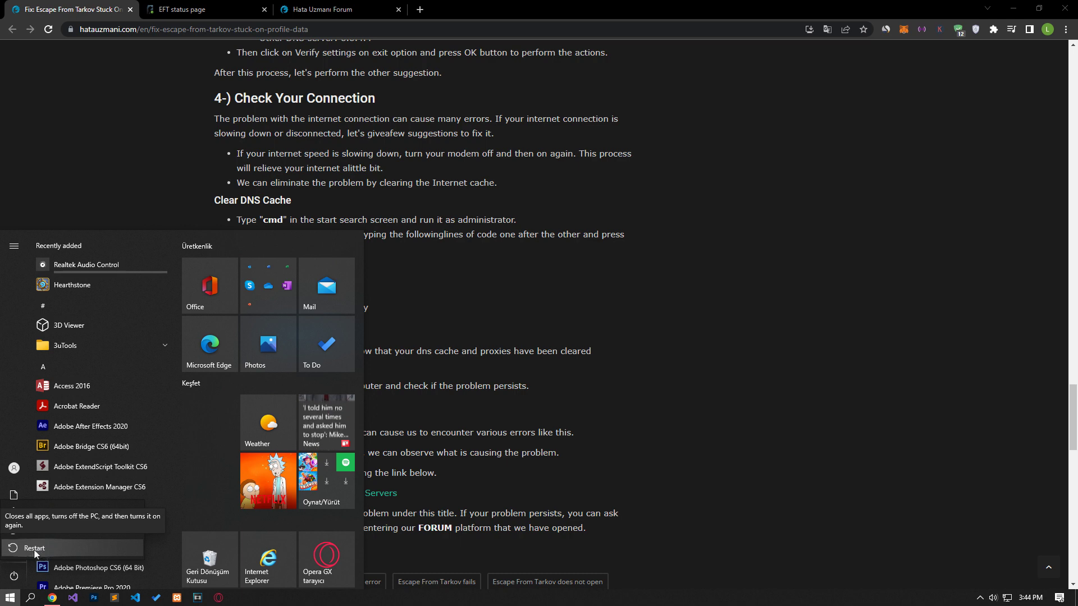
{"action": "key", "text": "Escape"}
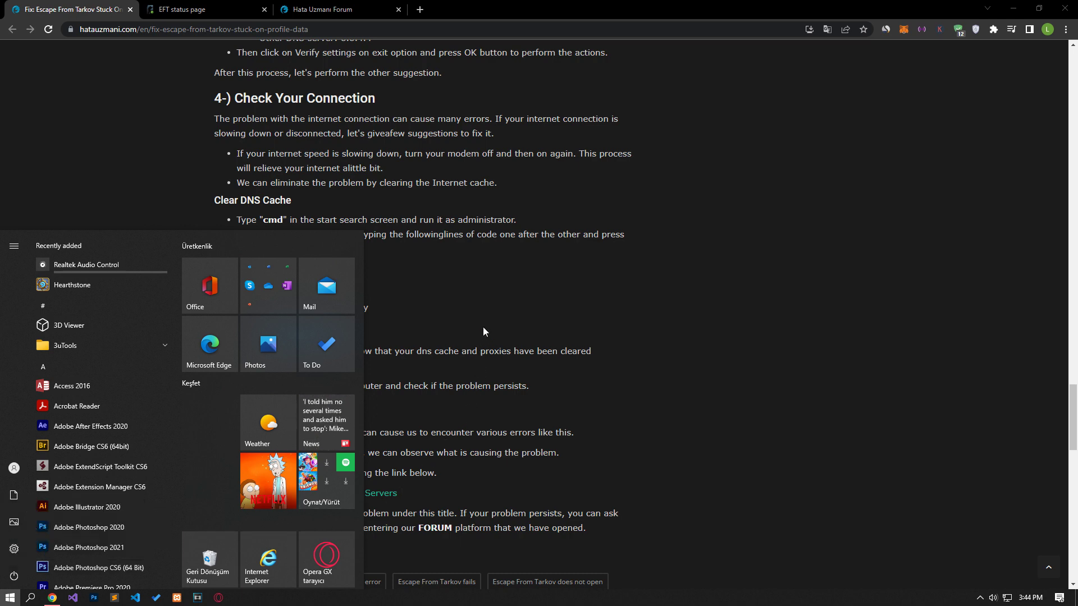
{"action": "left_click", "coordinate": [483, 330]}
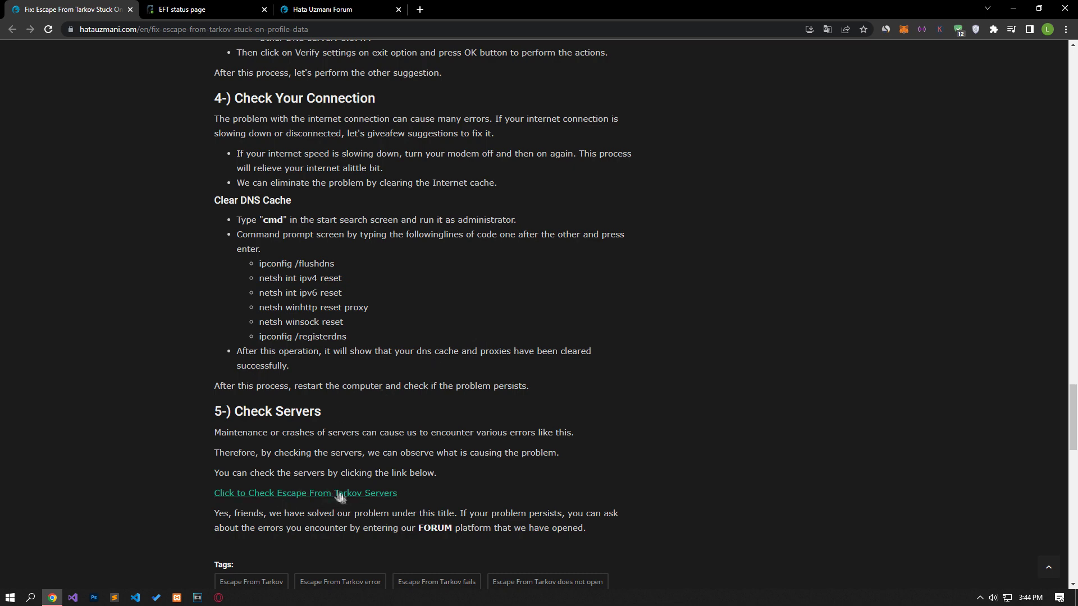
Check the EFT status page shows all servers stable, then close its tab
{"action": "left_click", "coordinate": [181, 9]}
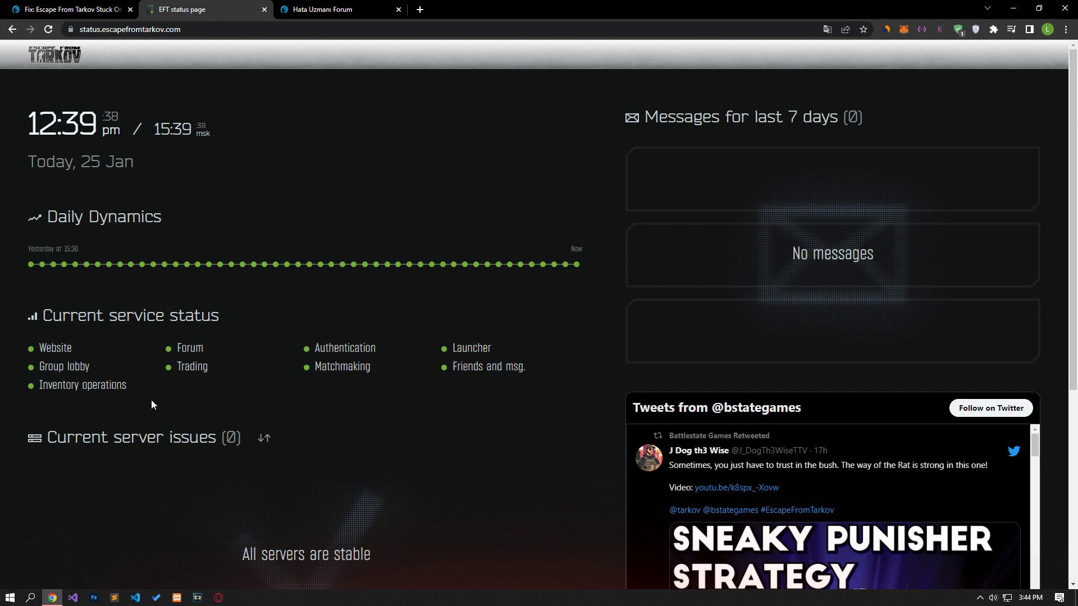
{"action": "middle_click", "coordinate": [177, 9]}
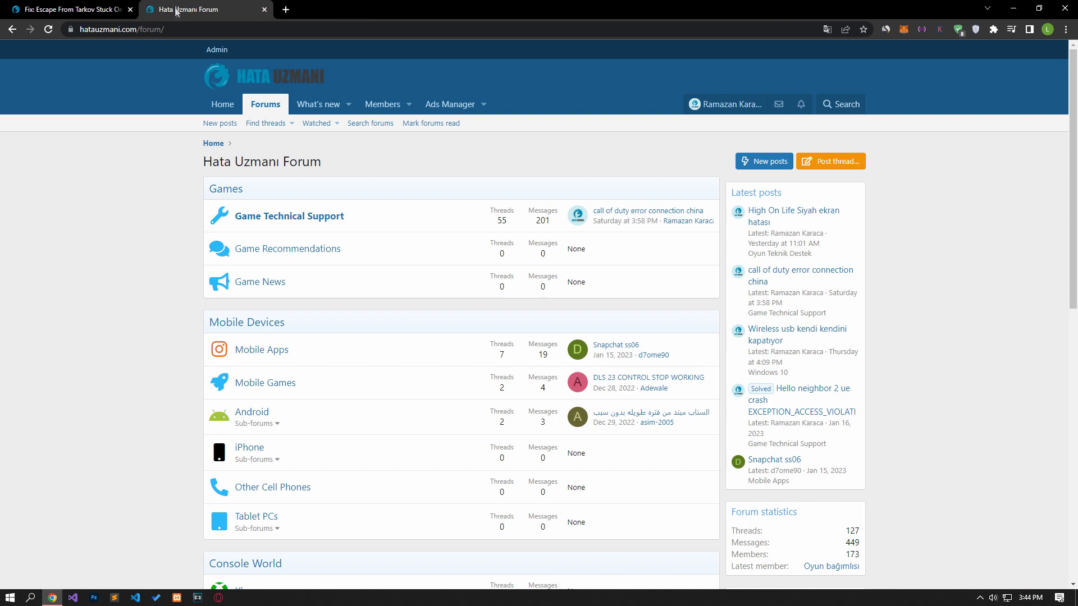
Use the orange 'Post thread...' button to bring up the forum section chooser
{"action": "left_click", "coordinate": [838, 165]}
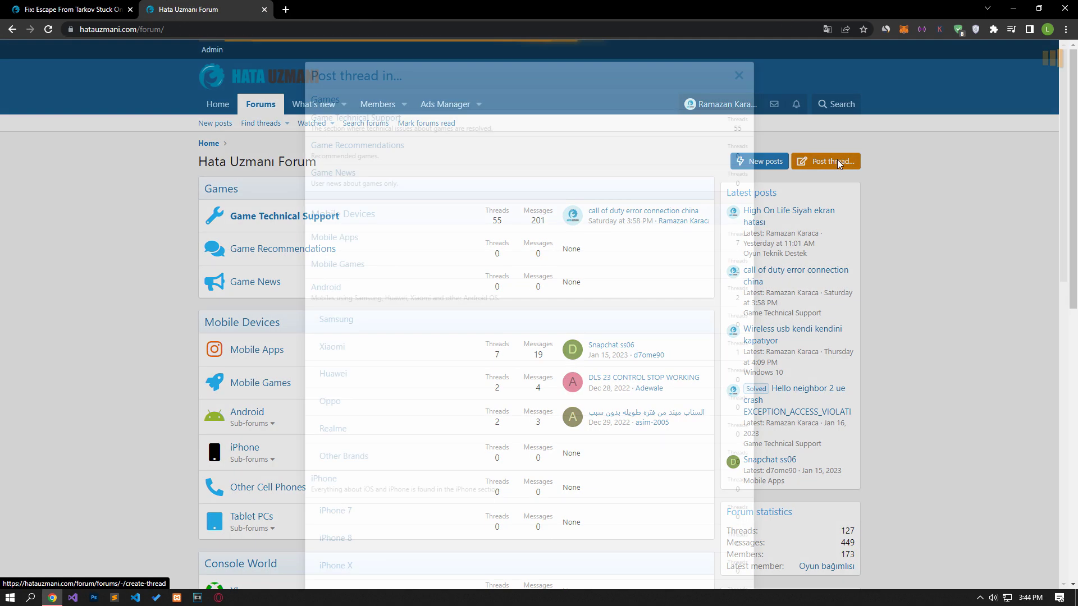